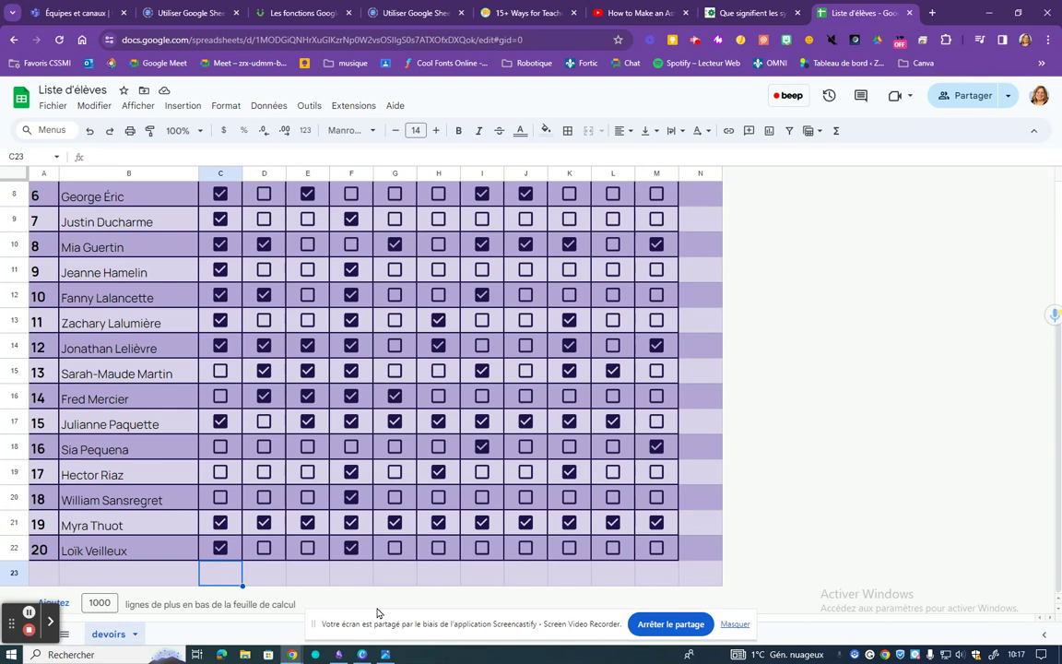
# Step: Begin an NB.SI counting formula in cell C23
pyautogui.scroll(2, 199, 332)
pyautogui.scroll(3, 204, 318)
pyautogui.scroll(-1, 221, 336)
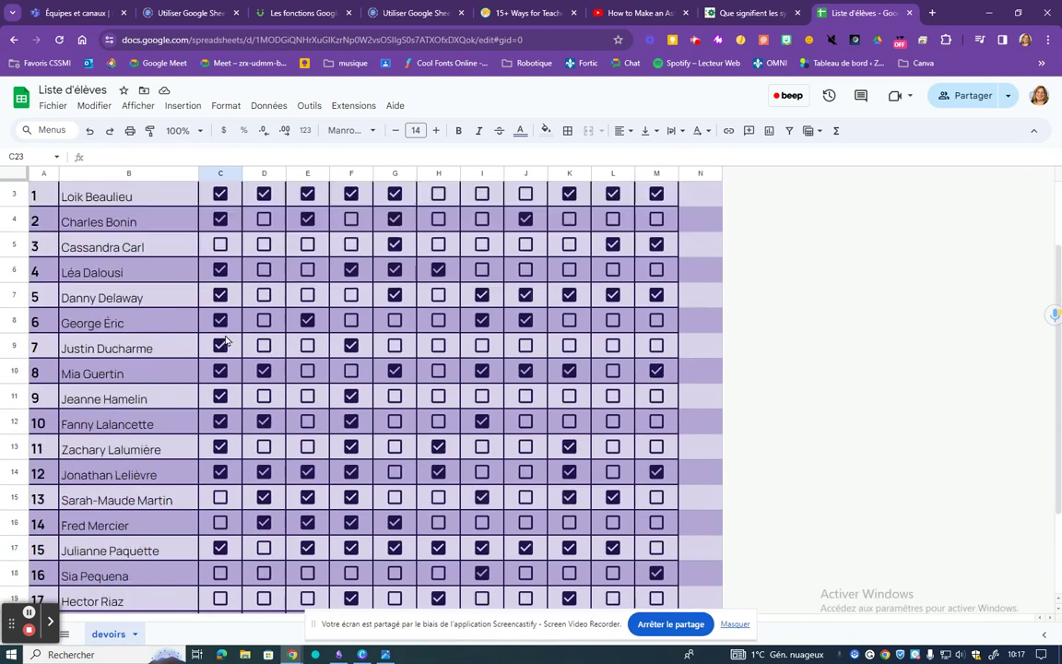
pyautogui.scroll(1, 199, 190)
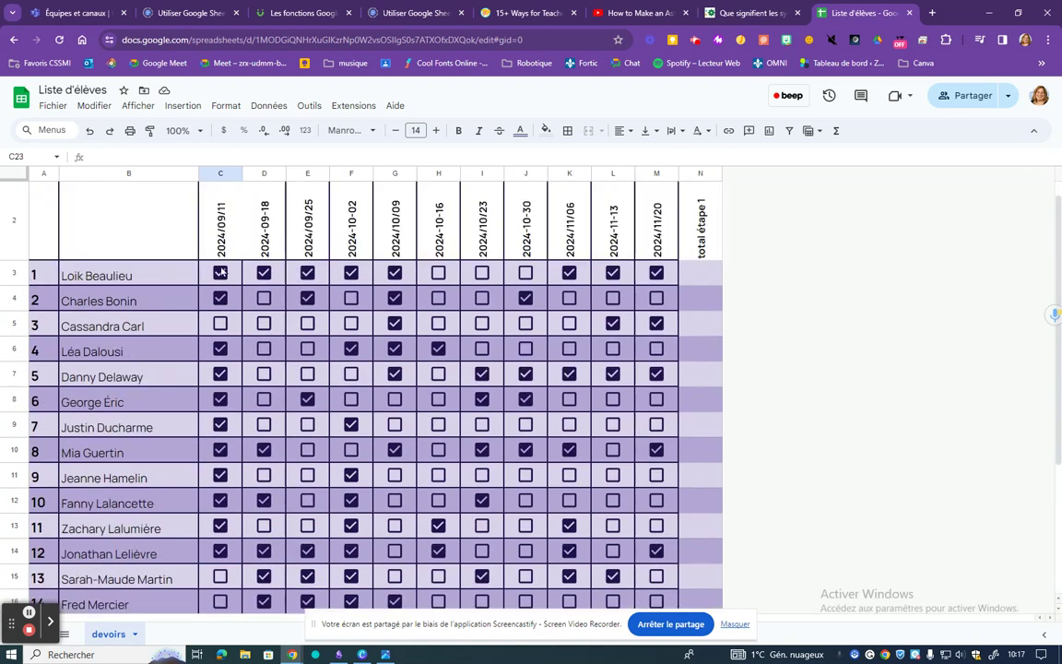
pyautogui.scroll(-2, 221, 277)
pyautogui.scroll(-2, 235, 415)
pyautogui.scroll(-1, 244, 516)
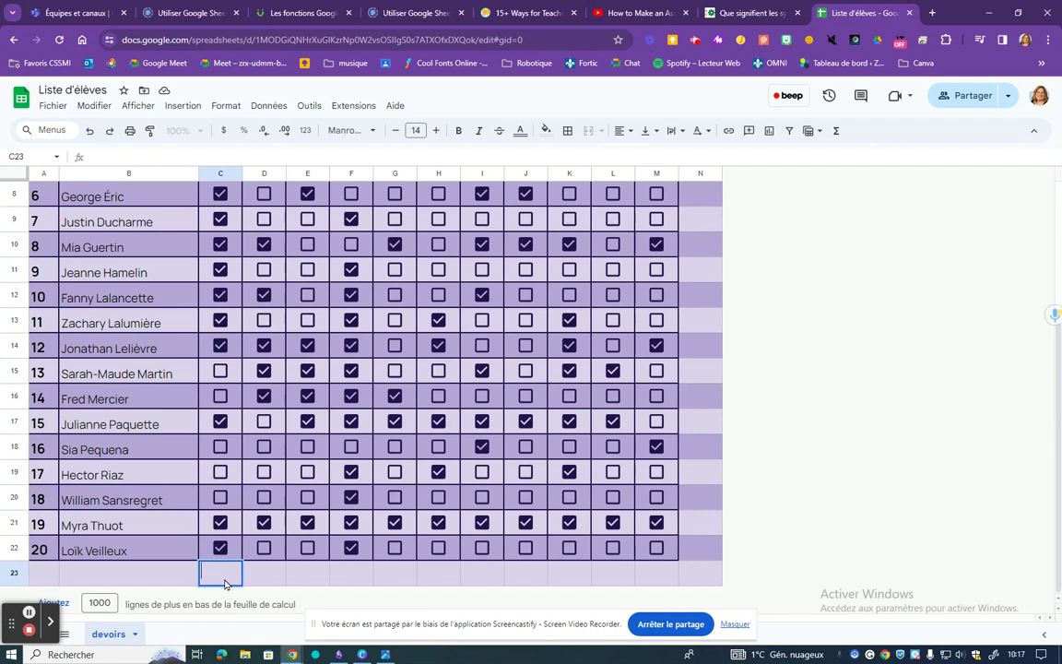
pyautogui.write('=')
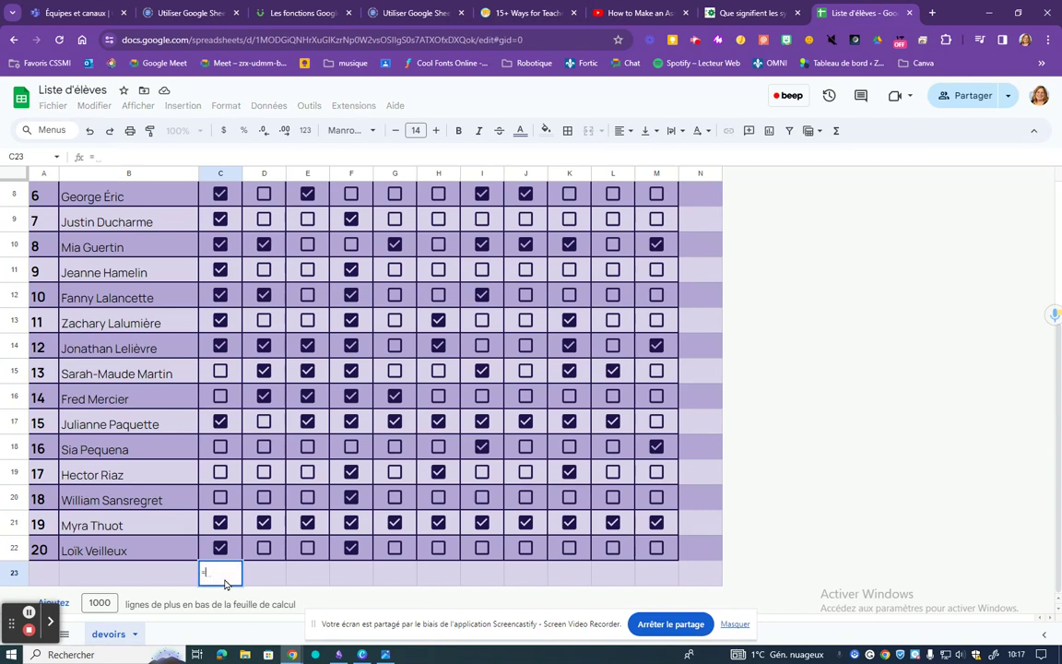
pyautogui.write('nb')
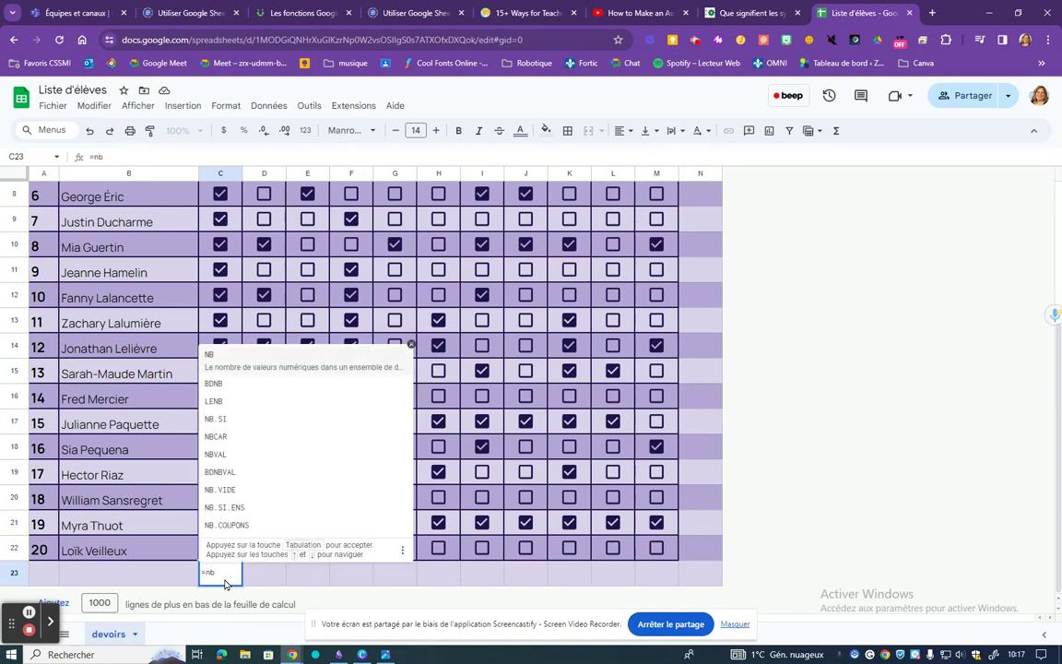
pyautogui.write('.si')
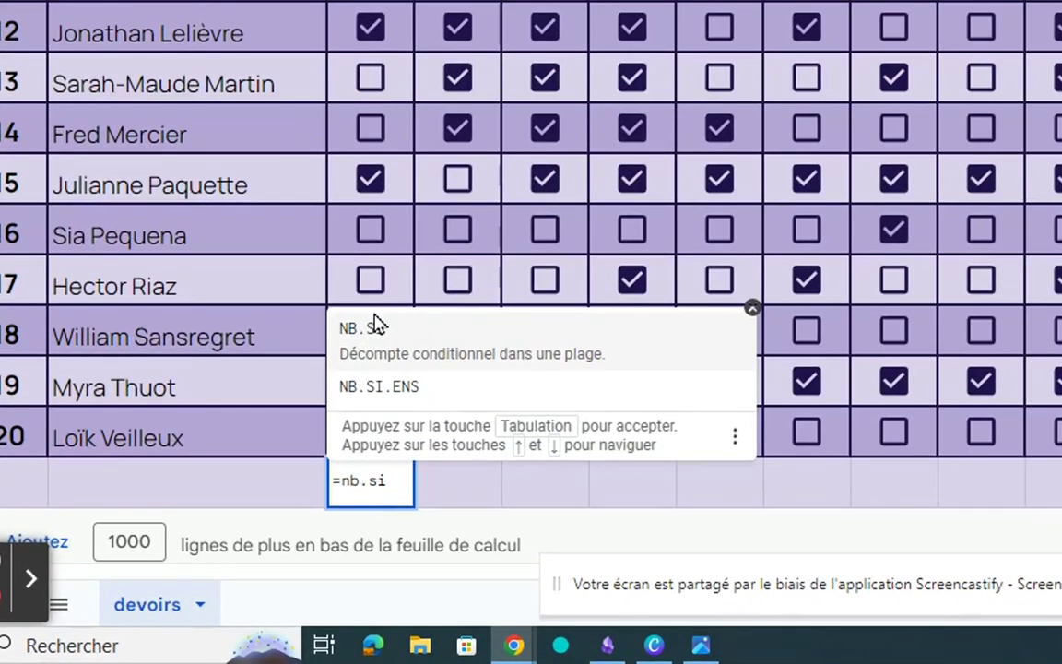
pyautogui.click(385, 343)
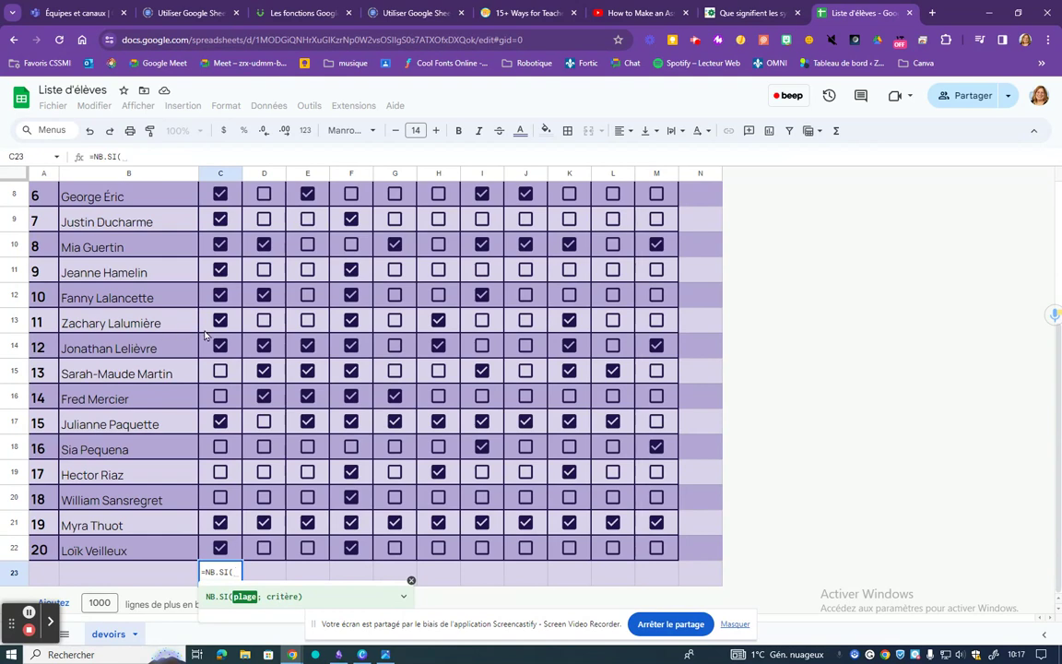
# Step: Make the formula count the "true" (ticked) boxes in range C3:C22
pyautogui.scroll(3, 187, 303)
pyautogui.click(220, 272)
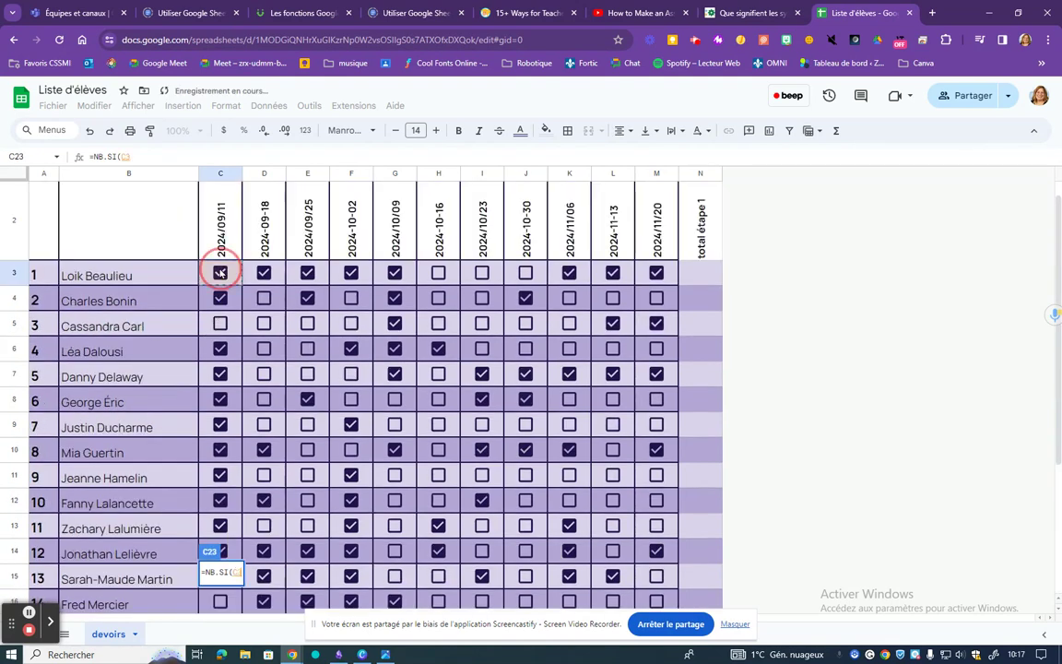
pyautogui.moveTo(220, 272)
pyautogui.mouseDown()
pyautogui.moveTo(226, 612)
pyautogui.moveTo(221, 550)
pyautogui.mouseUp()
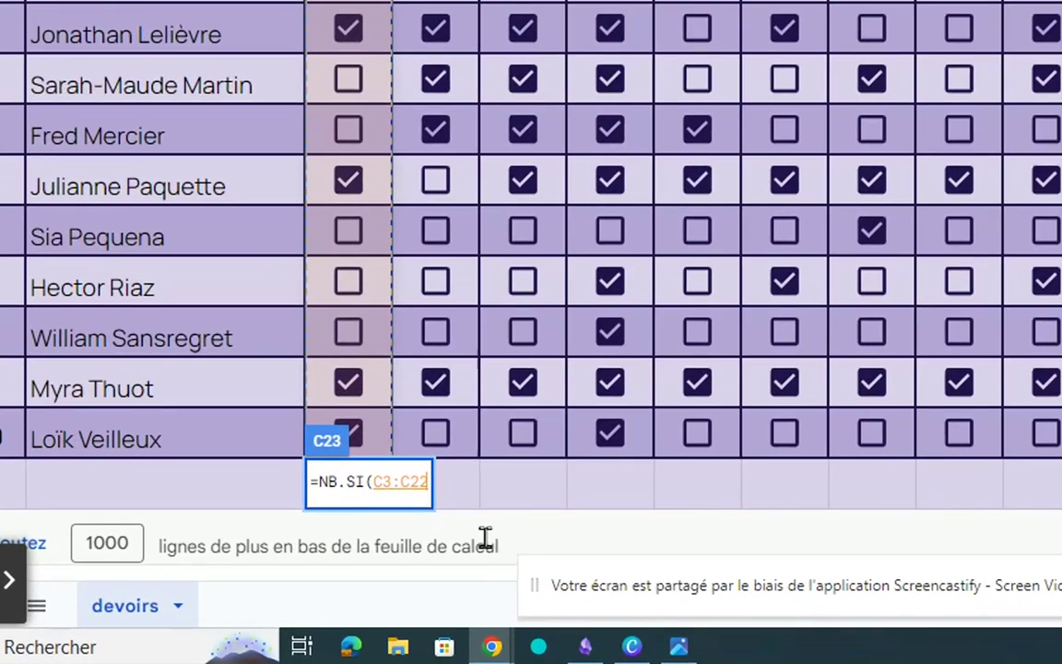
pyautogui.write(';')
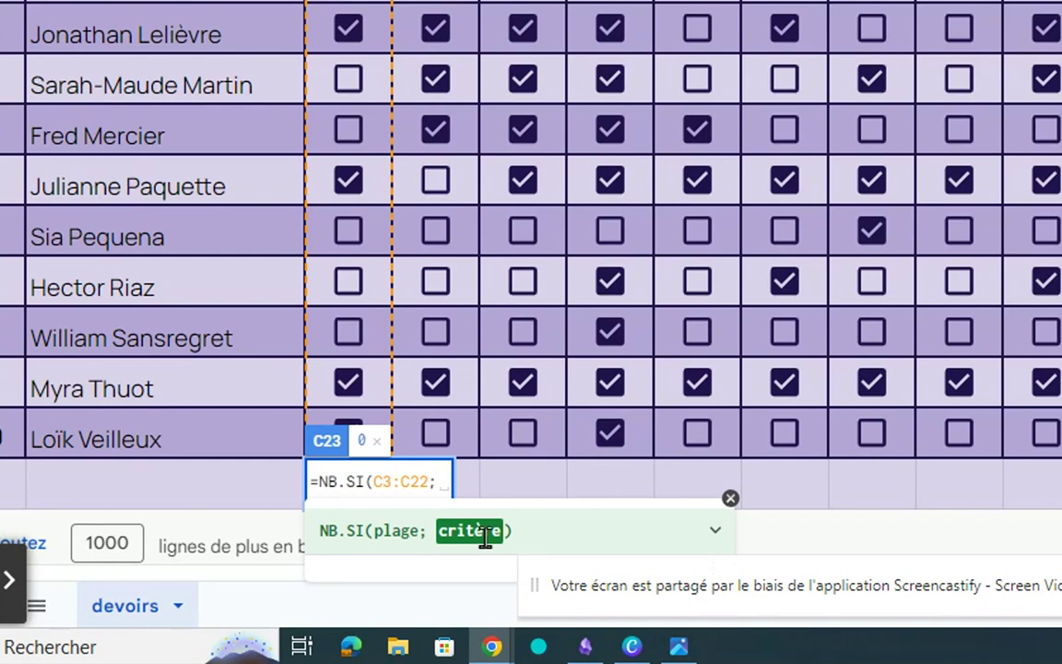
pyautogui.write('"tru')
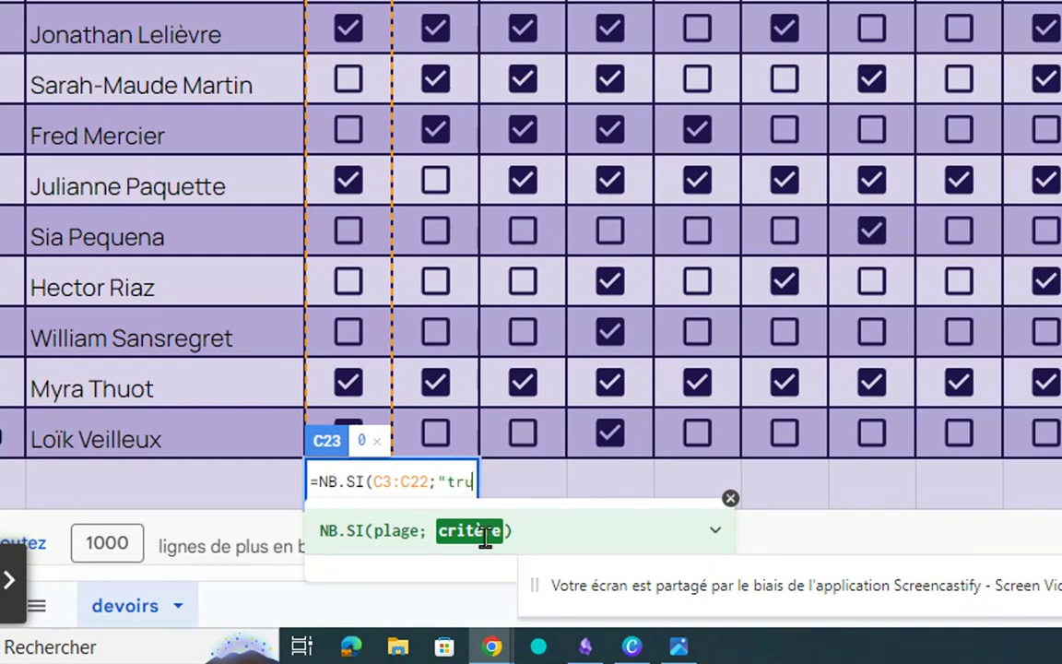
pyautogui.write('"')
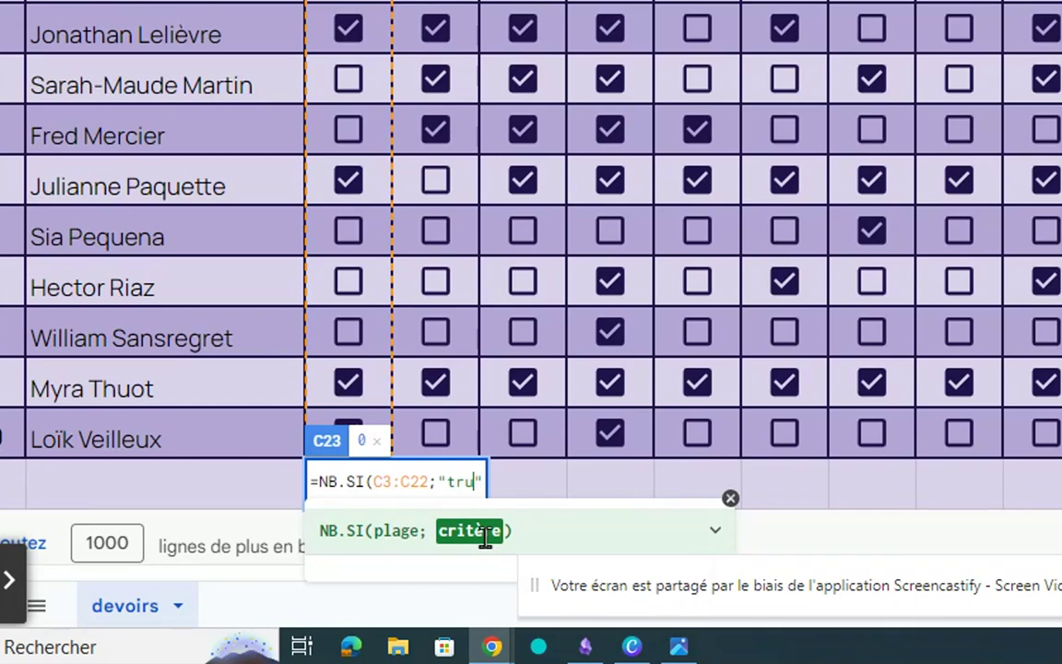
pyautogui.write('e')
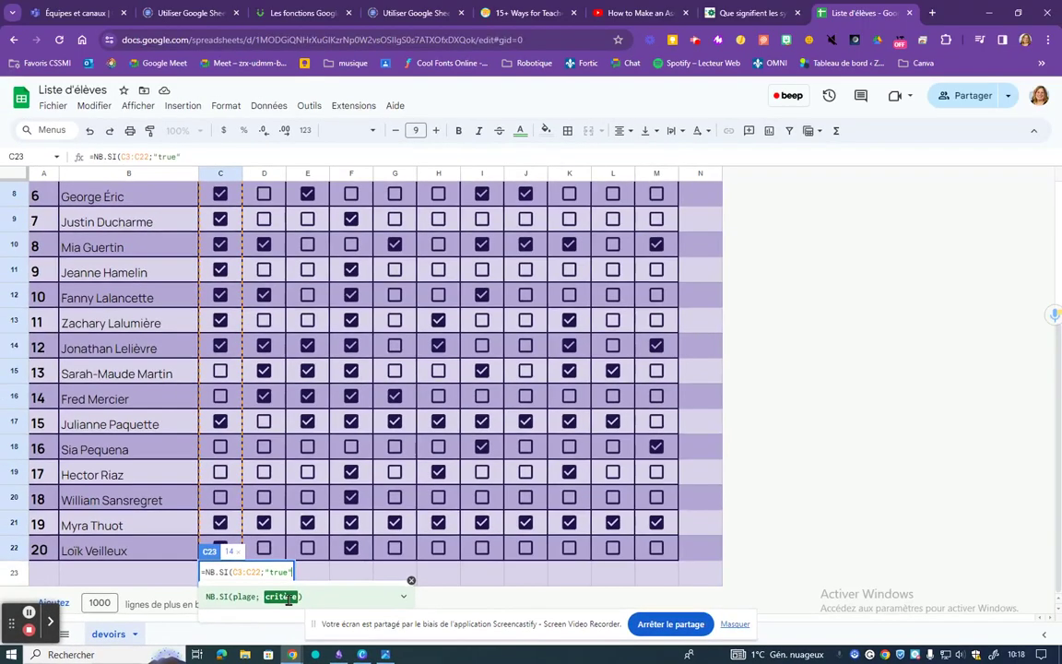
pyautogui.write(')')
# Step: Divide C23's count by 20 so it reads =NB.SI(C3:C22;"true")/20, showing 0,7
pyautogui.press('Return')
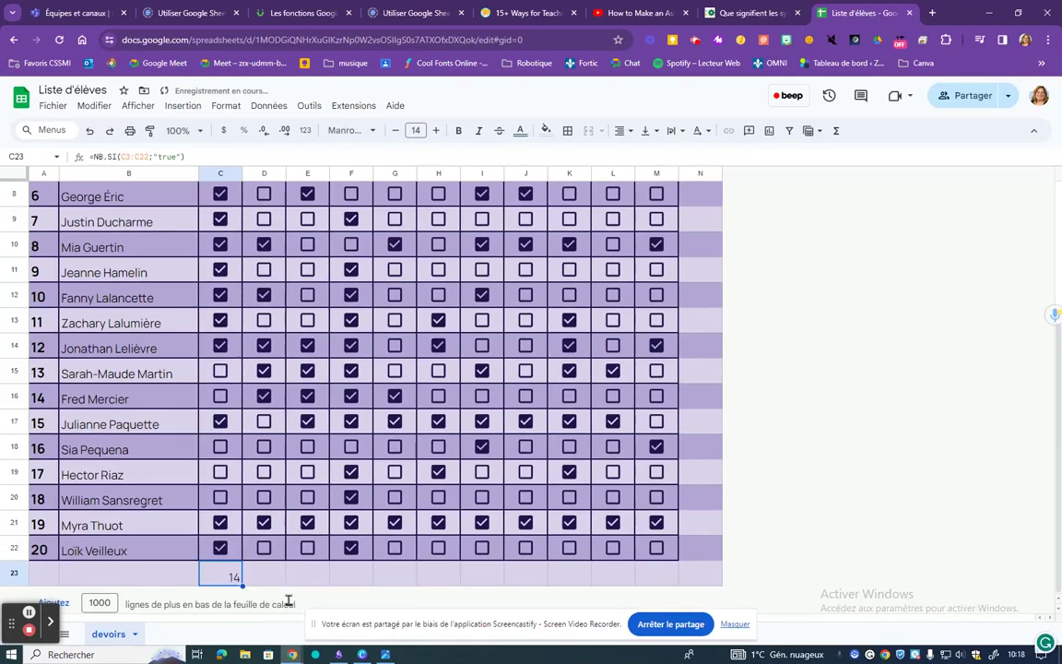
pyautogui.doubleClick(228, 579)
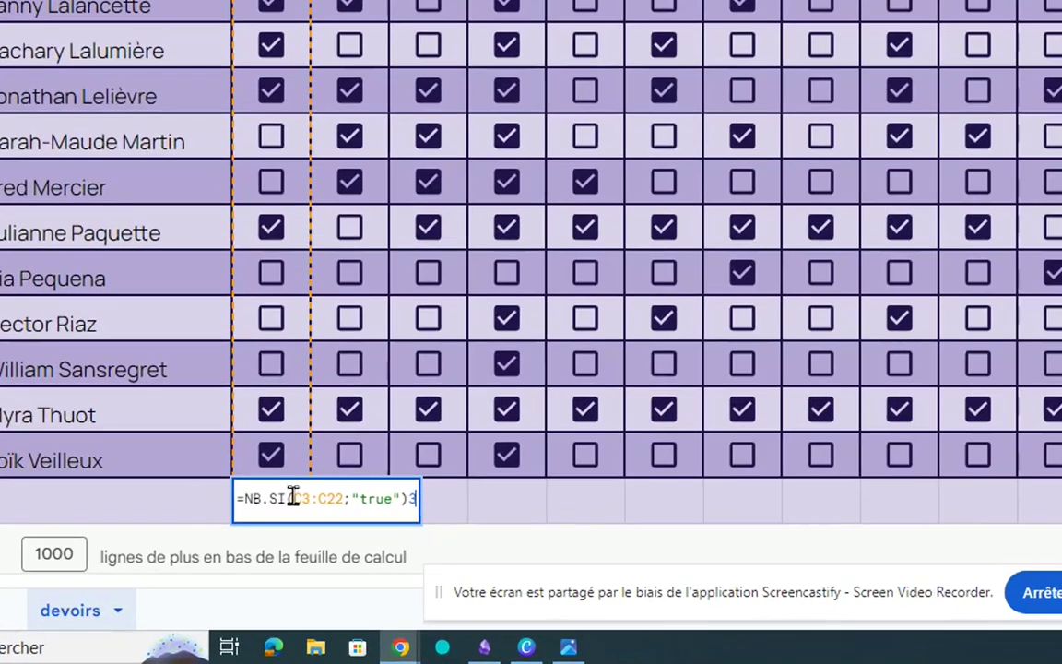
pyautogui.write('/')
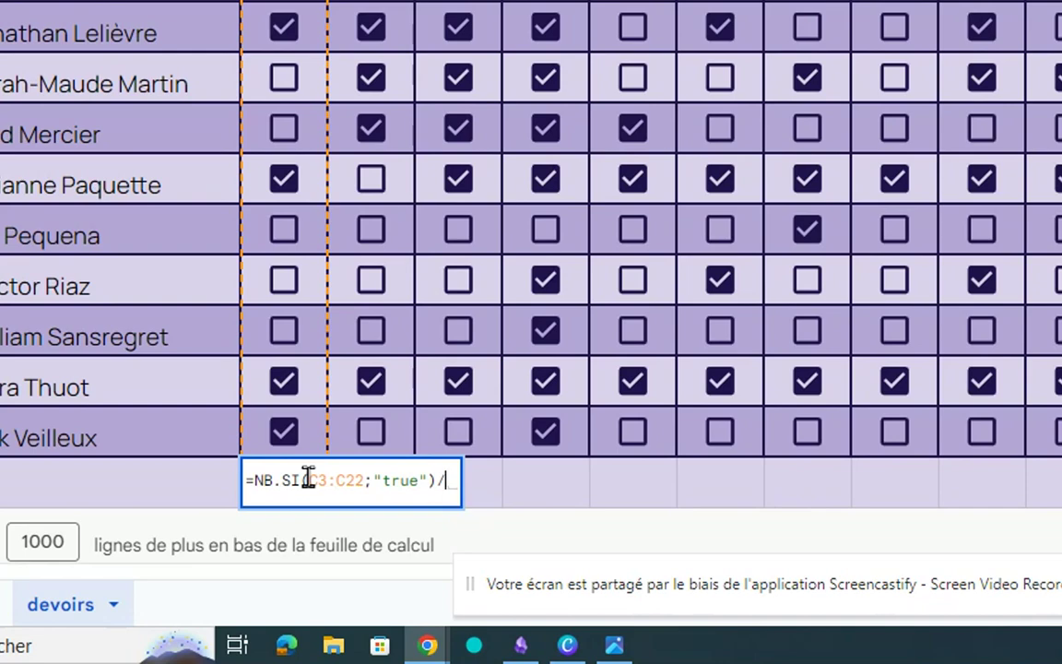
pyautogui.write('20')
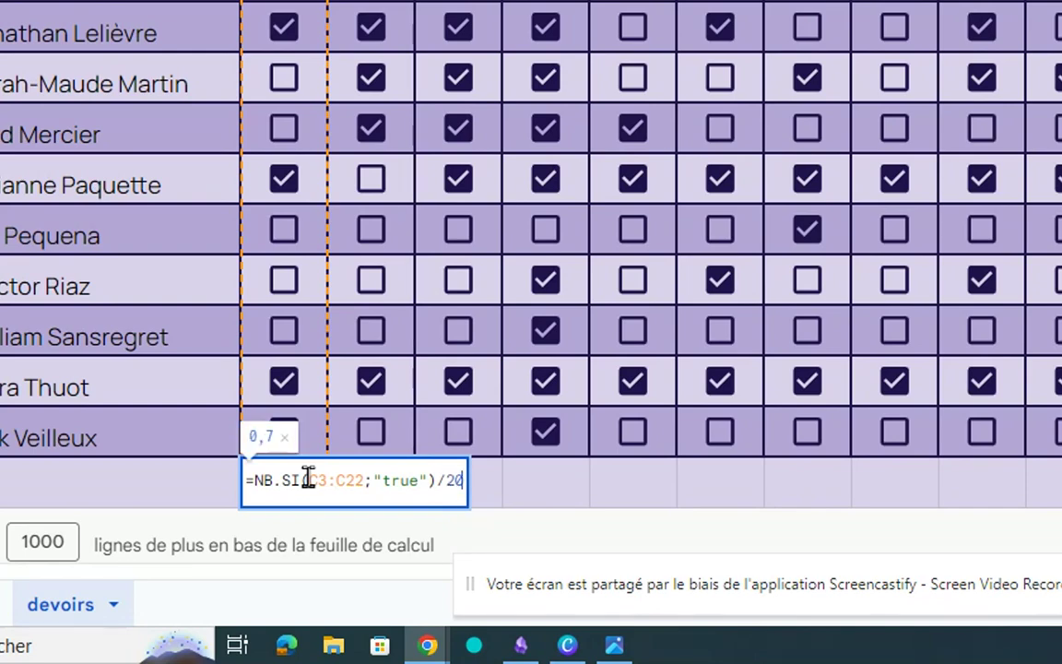
pyautogui.press('Return')
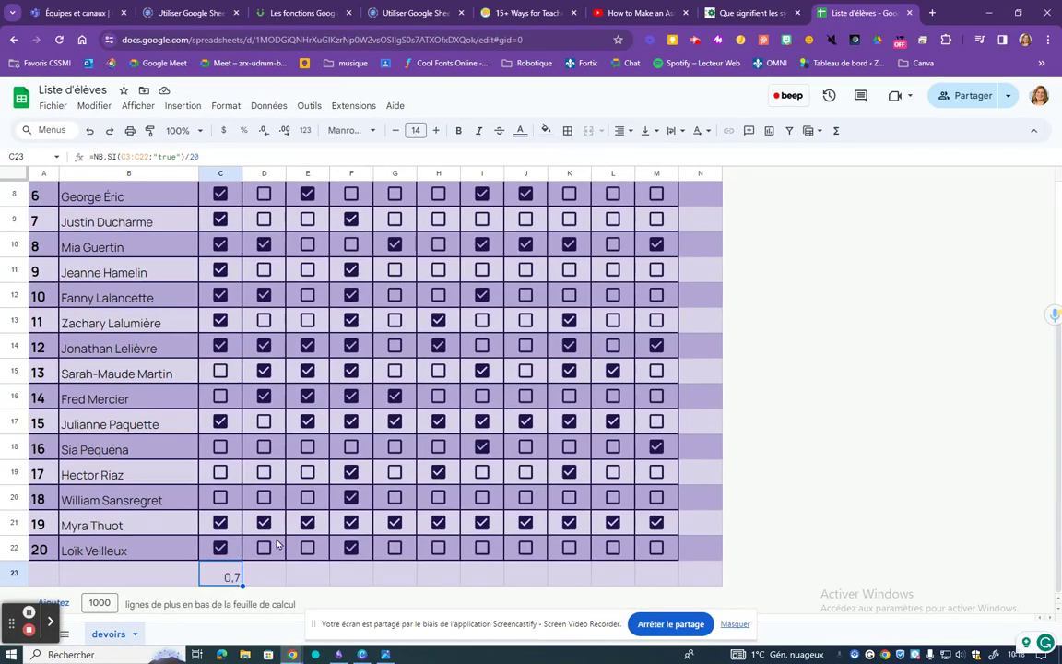
# Step: Format C23 as a whole-number percentage so it shows 70%
pyautogui.click(247, 137)
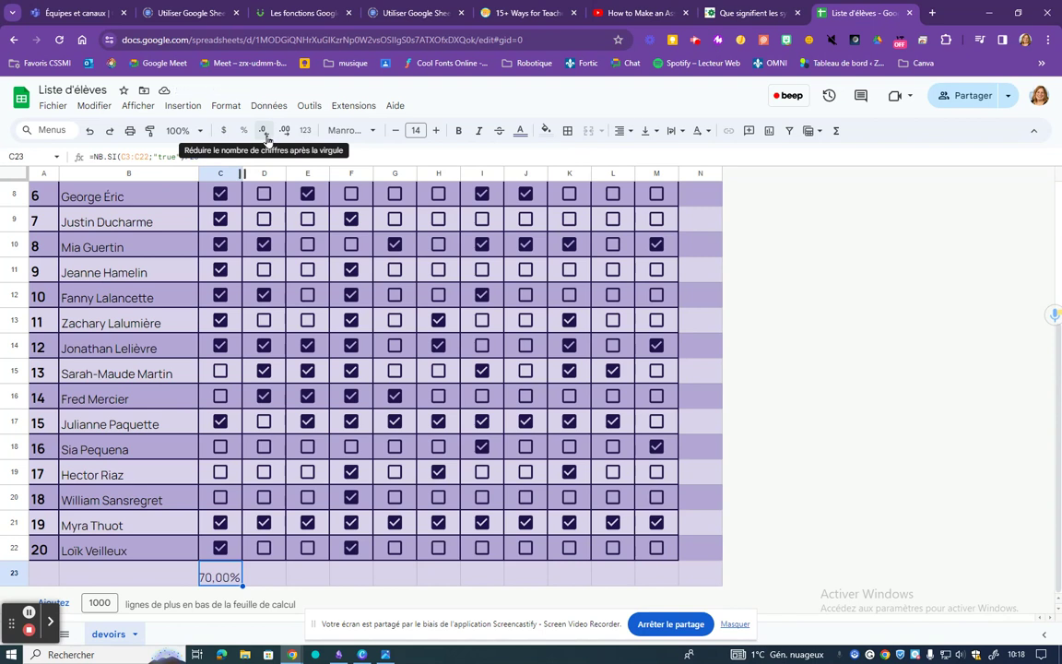
pyautogui.click(265, 136)
pyautogui.click(264, 137)
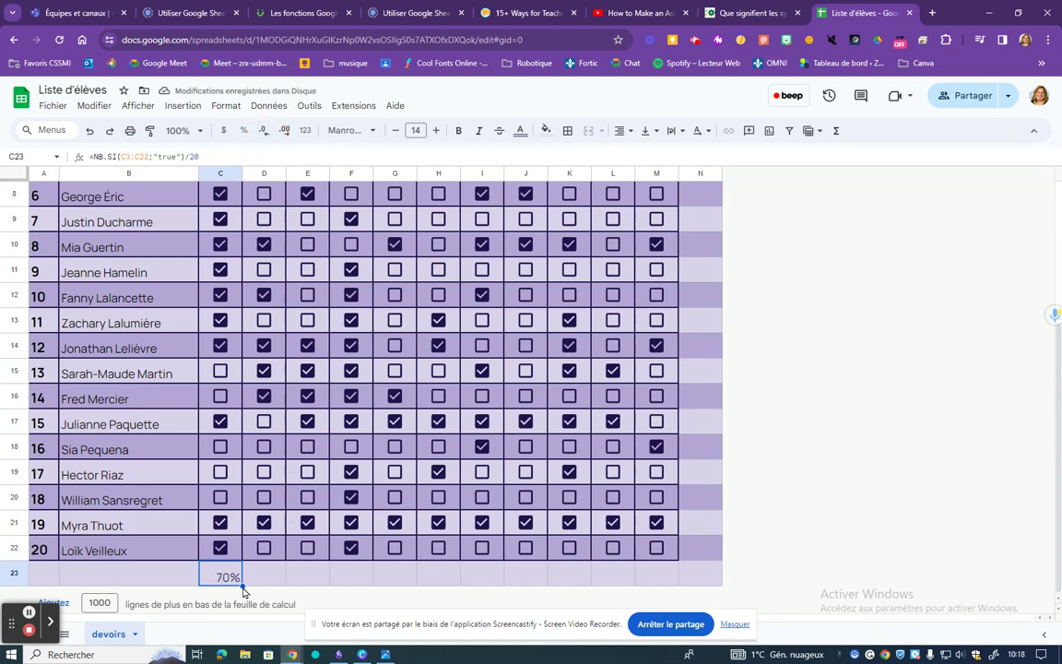
# Step: Copy the C23 percentage formula across row 23 through M23
pyautogui.moveTo(241, 585); pyautogui.dragTo(623, 601)
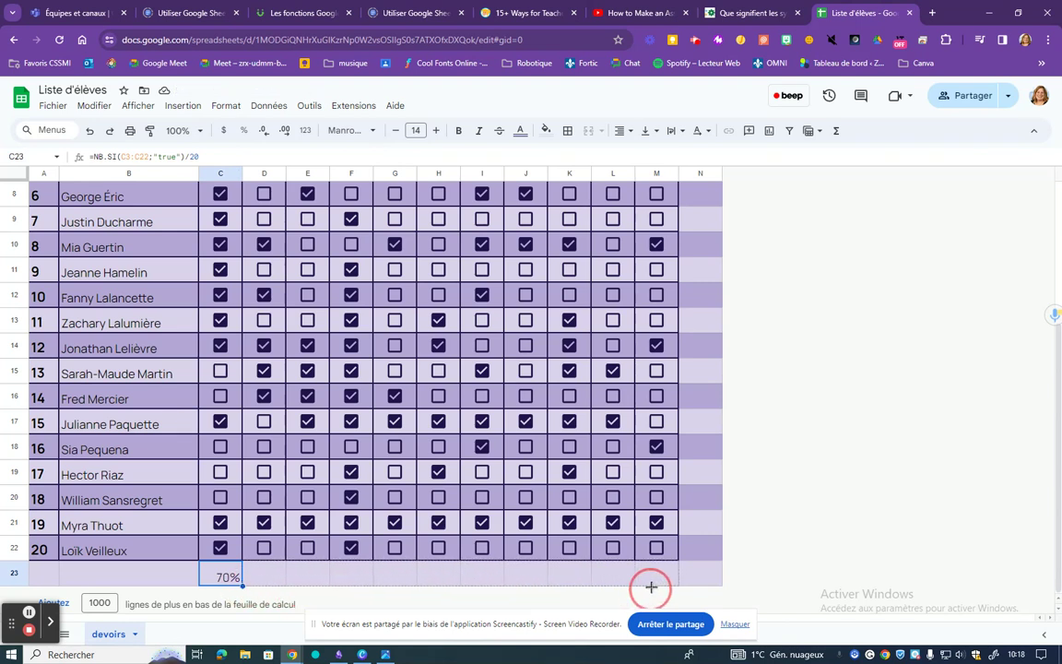
pyautogui.moveTo(623, 600); pyautogui.dragTo(654, 590)
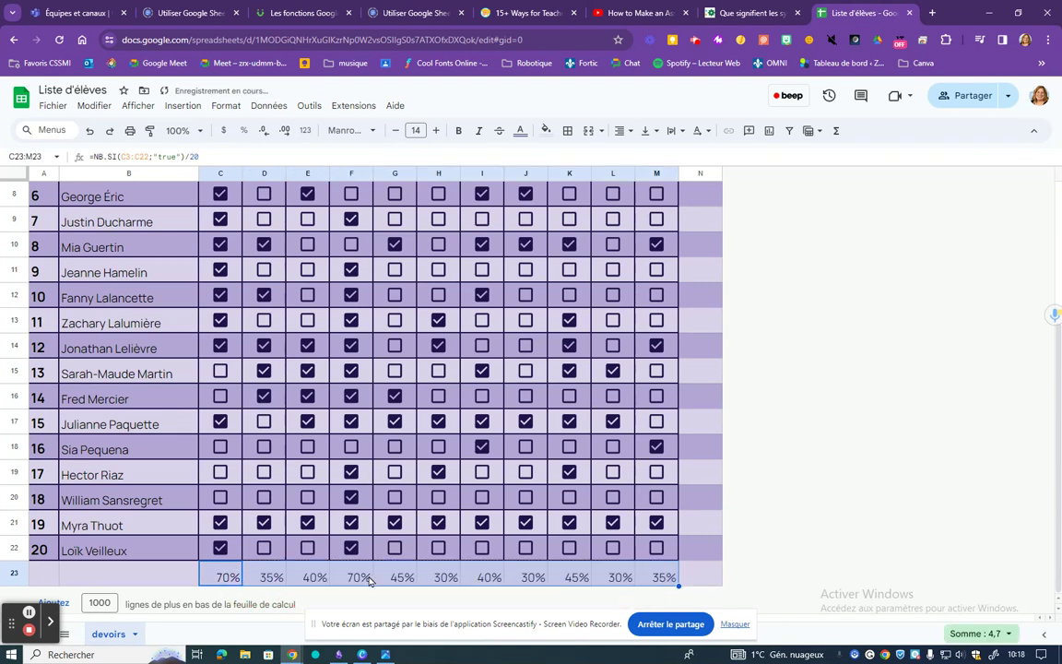
pyautogui.scroll(2, 332, 523)
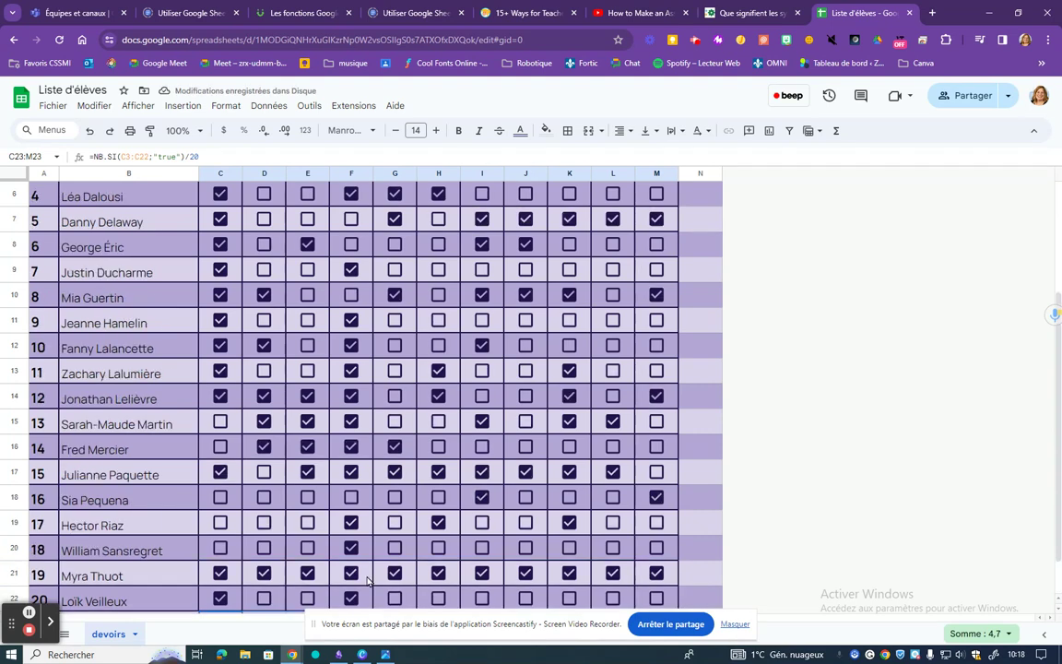
pyautogui.scroll(3, 381, 442)
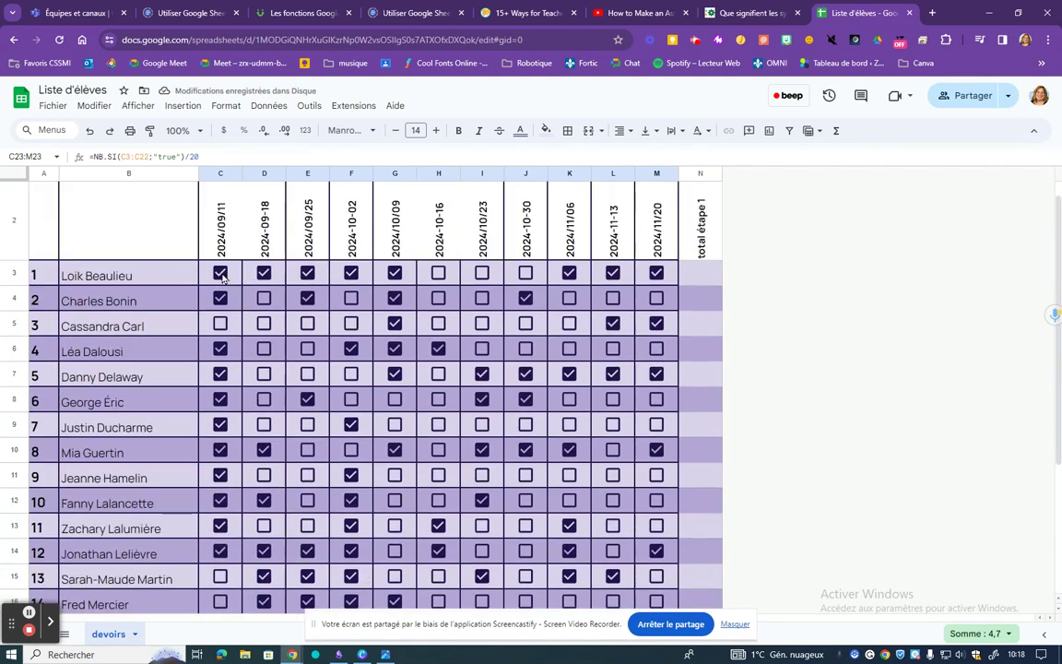
# Step: Enter =NB.SI(C3:M3;"true")/11 in N3, giving 0,72727 for the first student
pyautogui.click(694, 277)
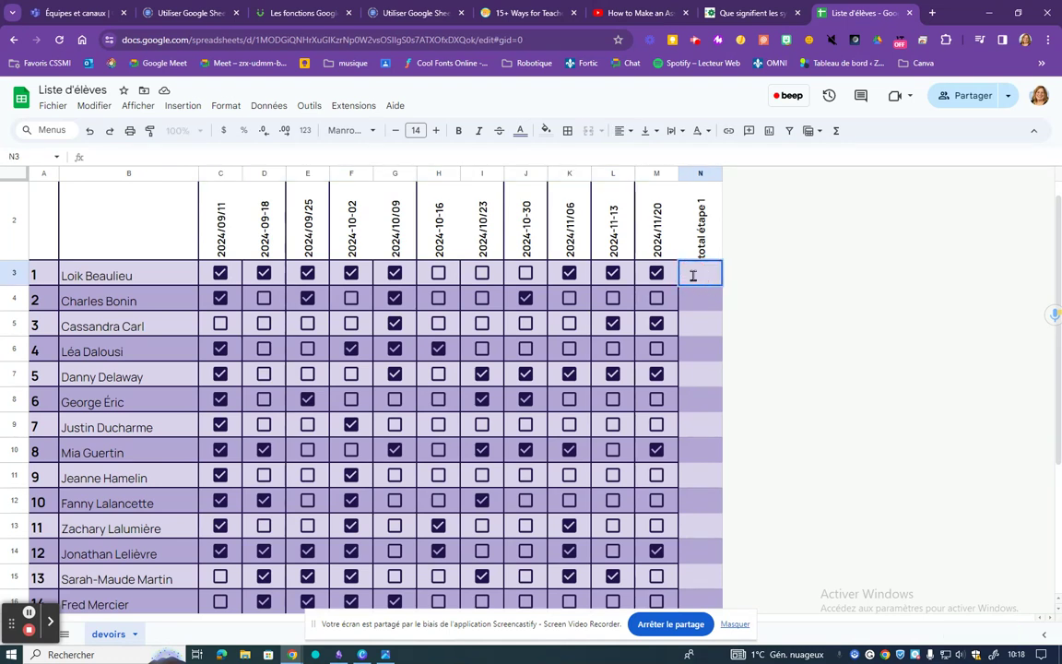
pyautogui.write('=n')
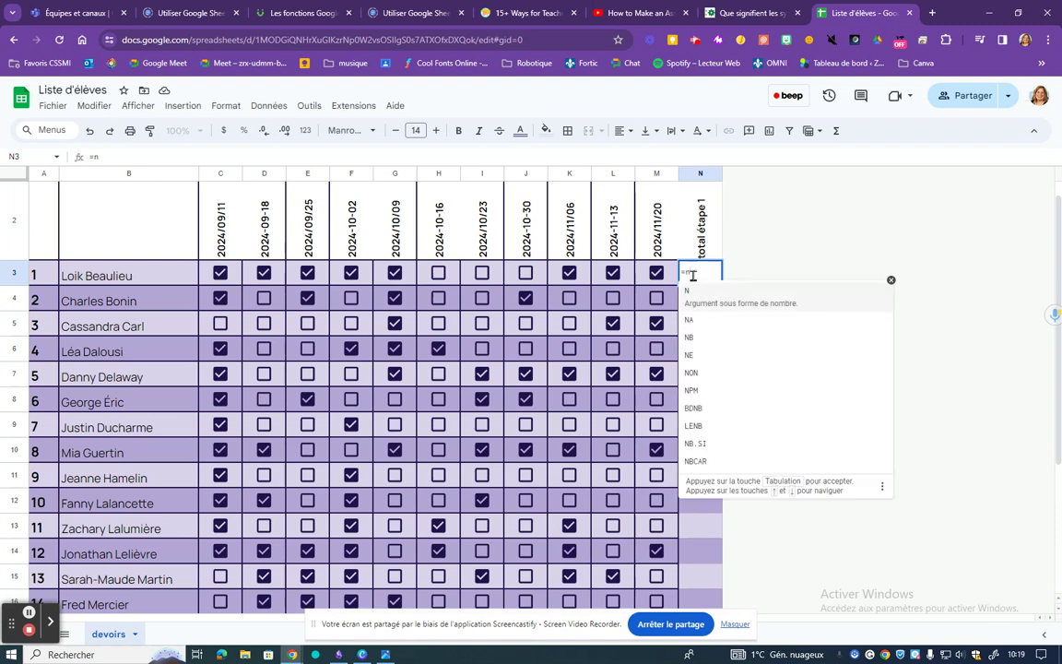
pyautogui.write('b.si')
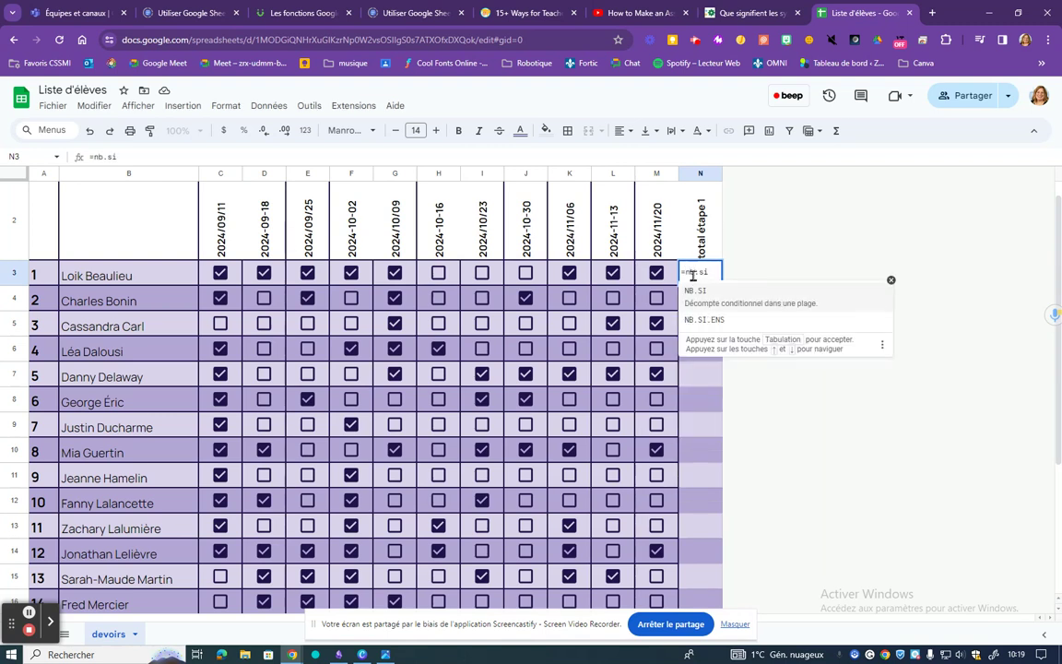
pyautogui.click(696, 292)
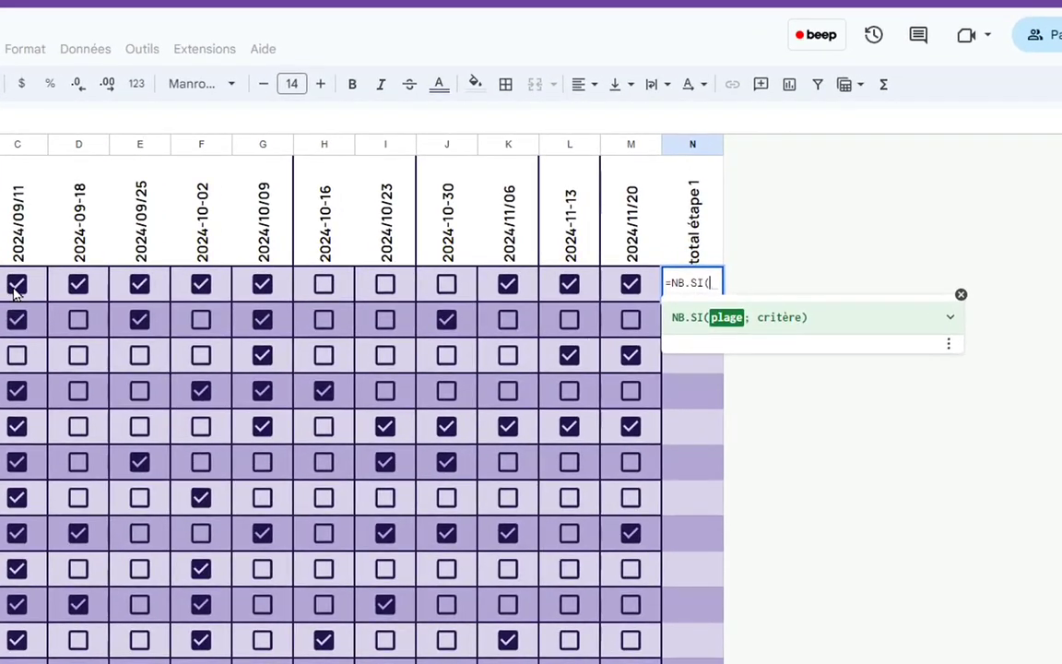
pyautogui.click(219, 275)
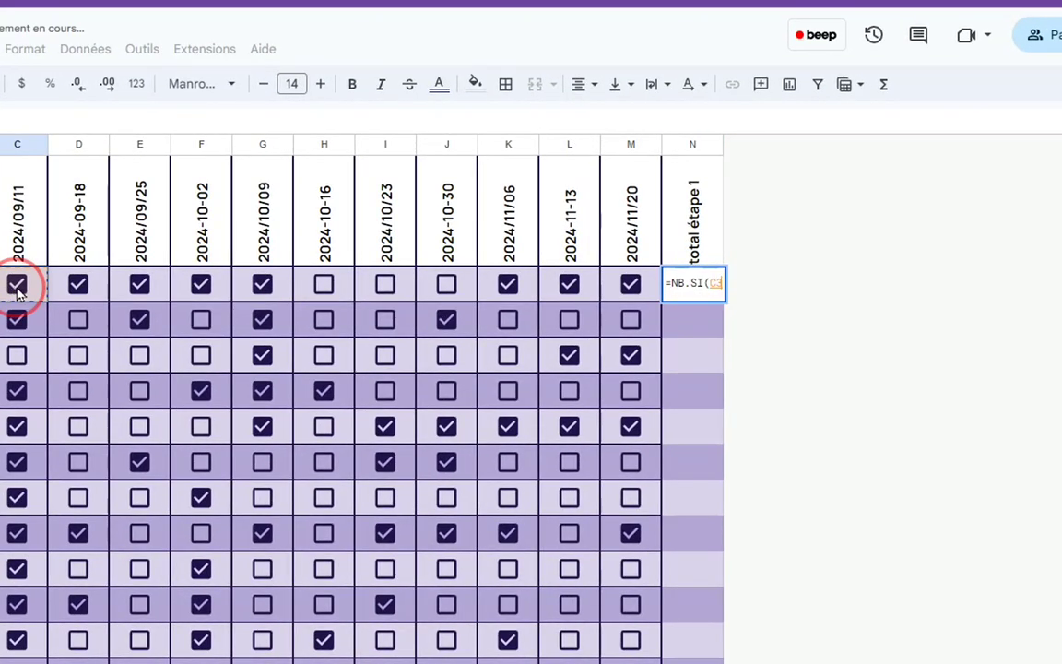
pyautogui.moveTo(13, 293); pyautogui.dragTo(648, 288)
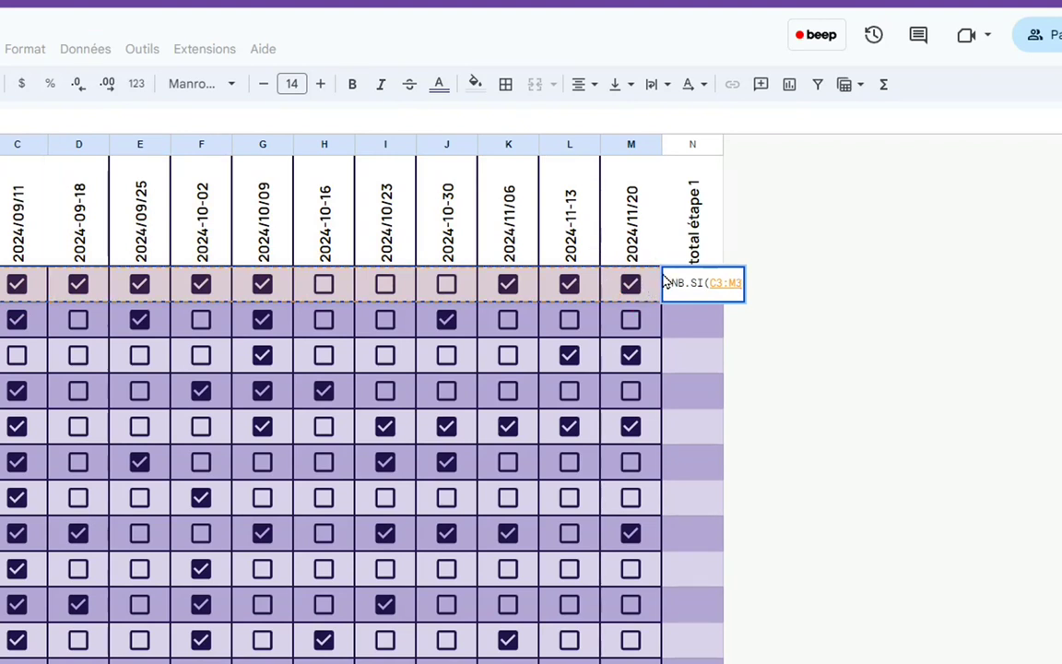
pyautogui.write(';"')
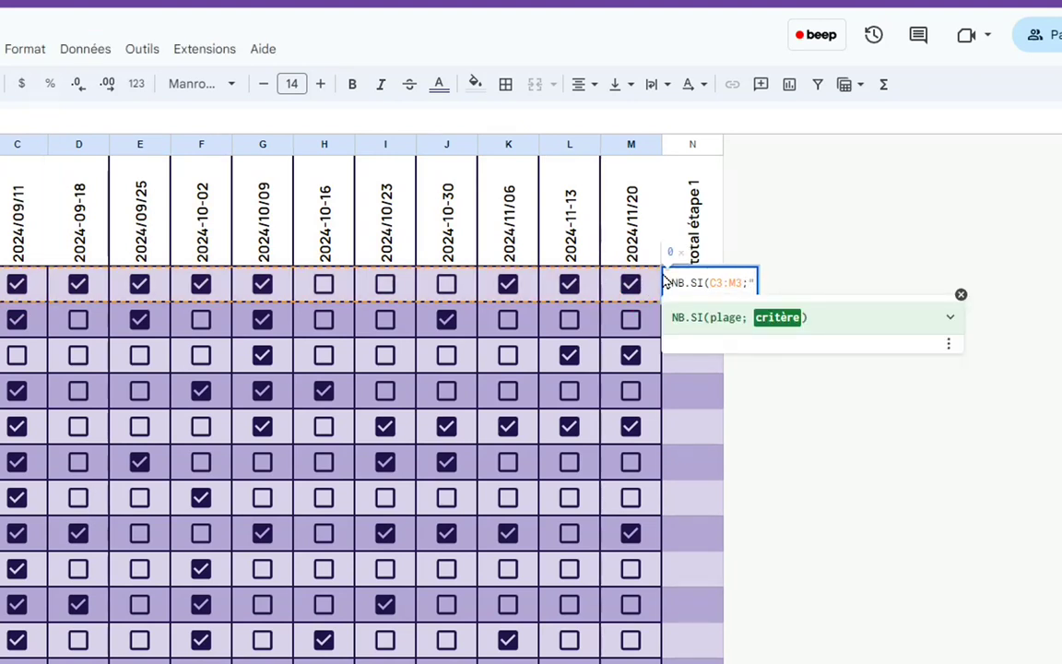
pyautogui.write('tru')
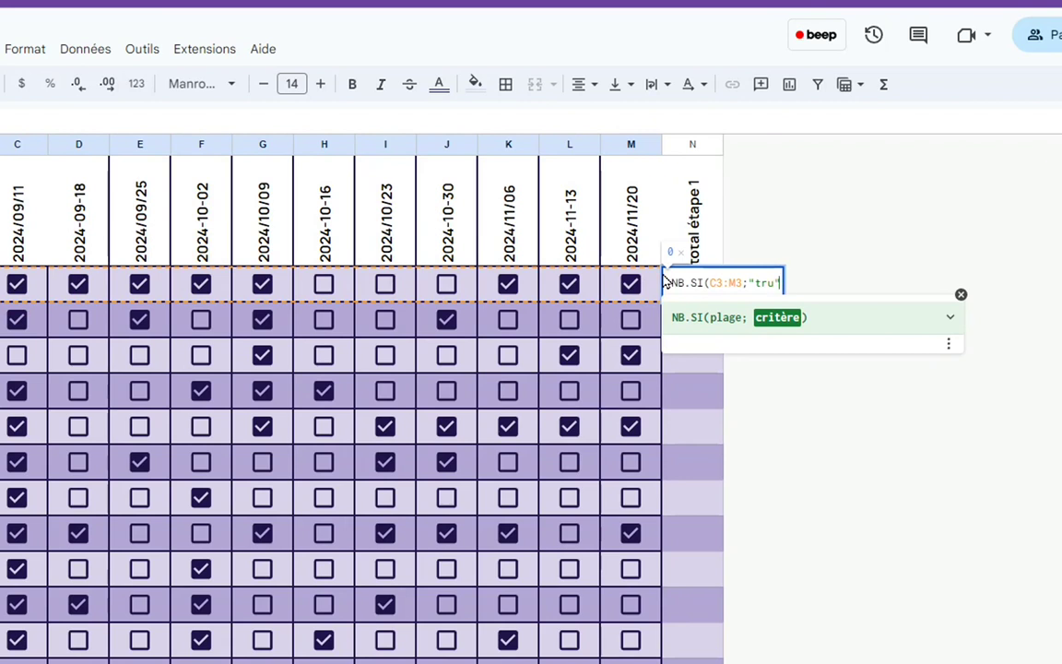
pyautogui.write('"')
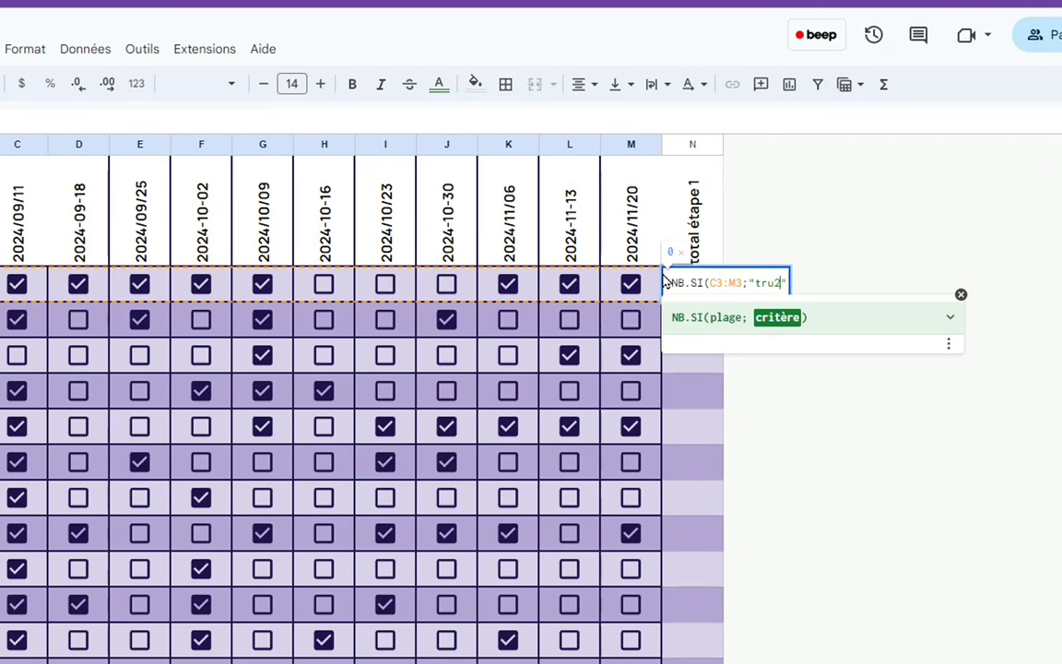
pyautogui.write('e')
pyautogui.write(')')
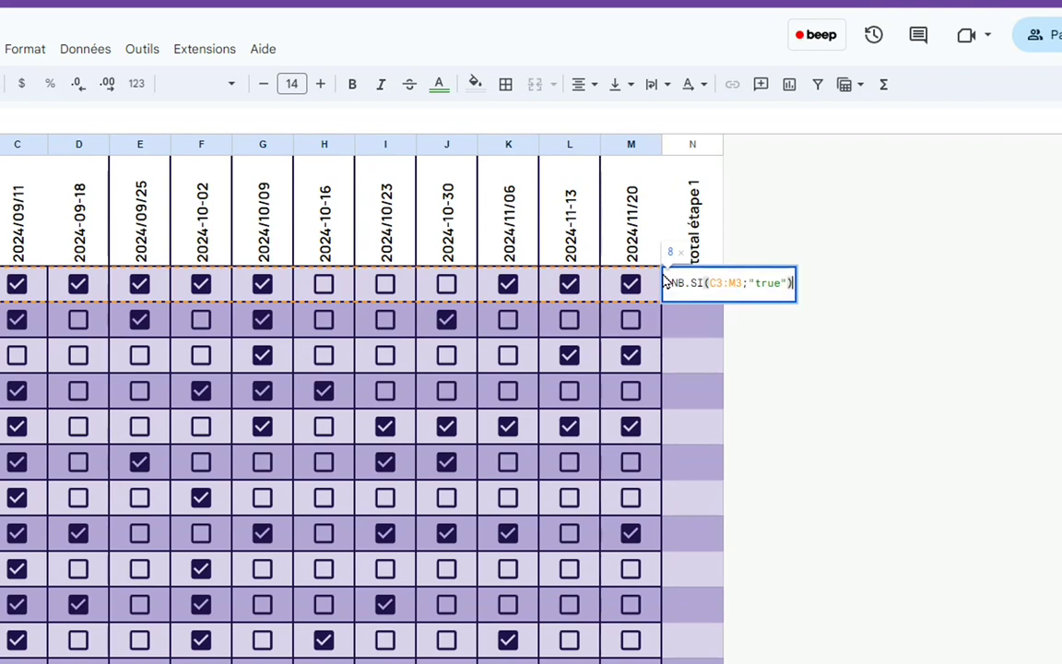
pyautogui.write('/')
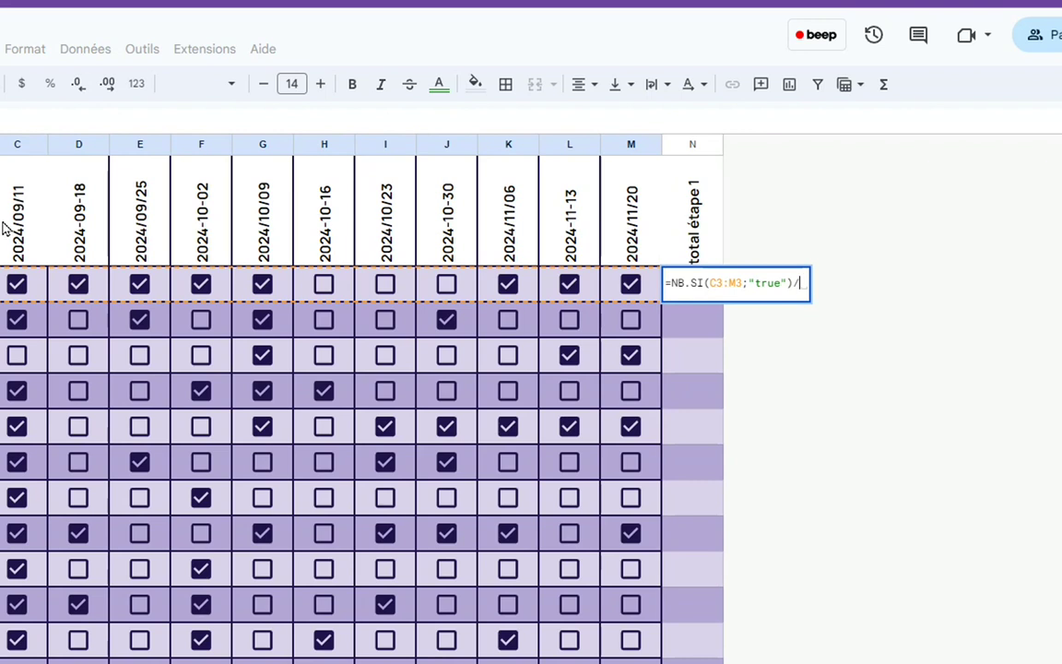
pyautogui.write('1')
pyautogui.write('1')
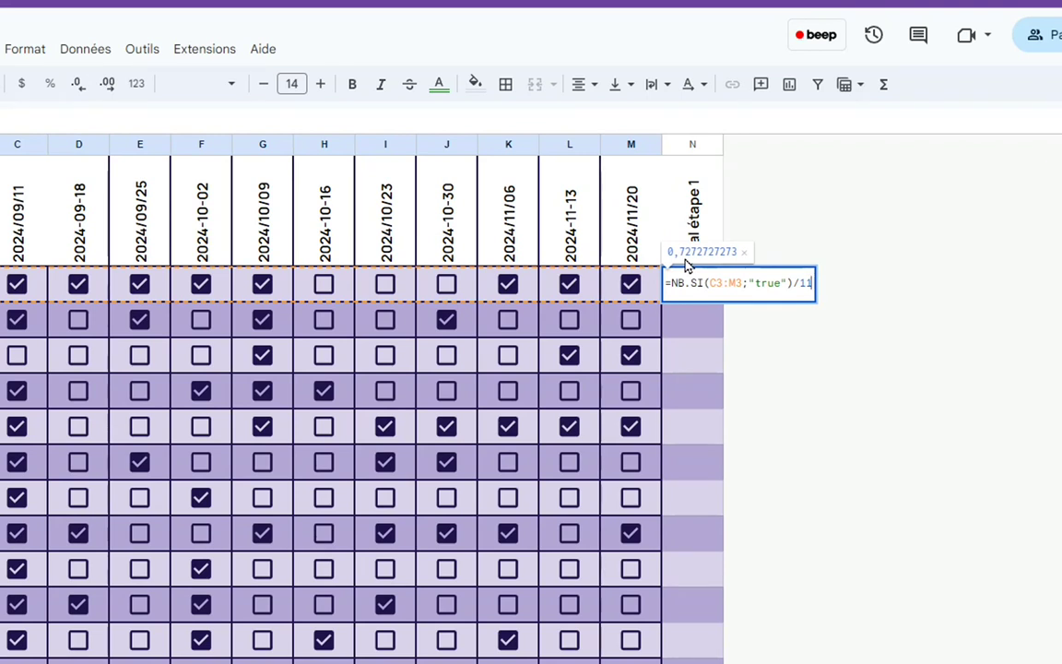
pyautogui.press('Return')
# Step: Format N3 as a whole-number percentage so it shows 73%
pyautogui.click(699, 293)
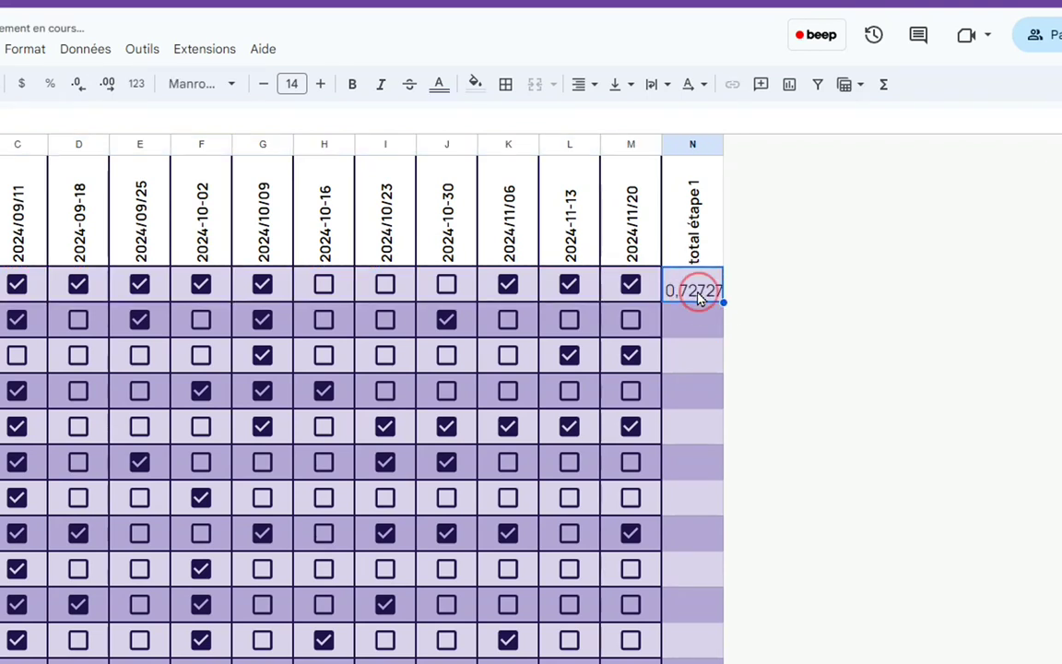
pyautogui.click(49, 88)
pyautogui.click(79, 89)
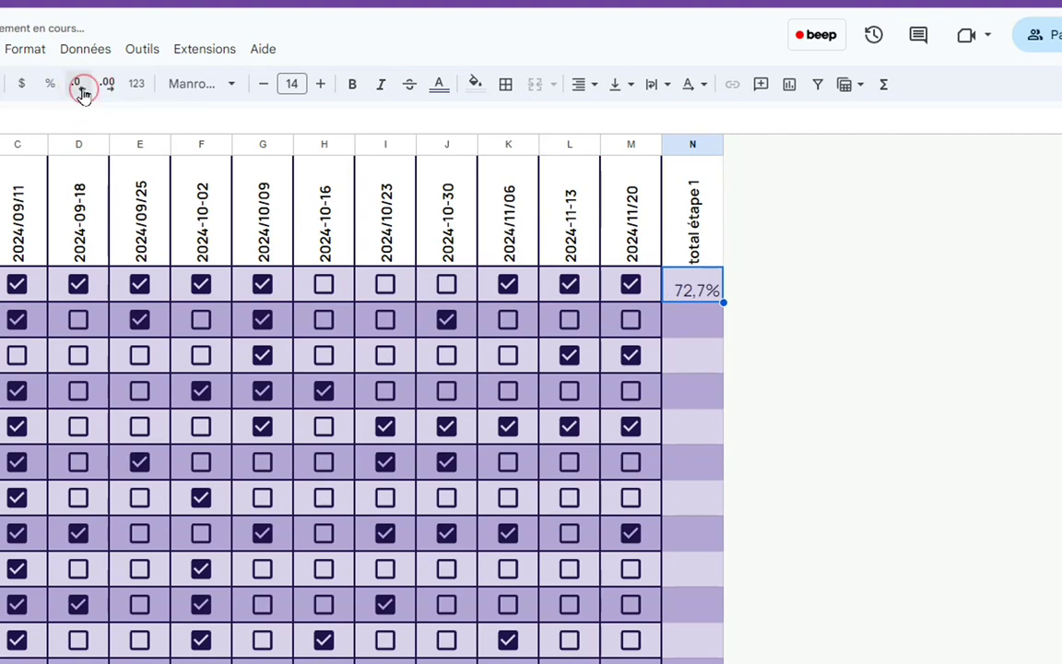
pyautogui.click(79, 89)
# Step: Fill the N3 formula down column N to N22 for every student
pyautogui.scroll(-3, 776, 306)
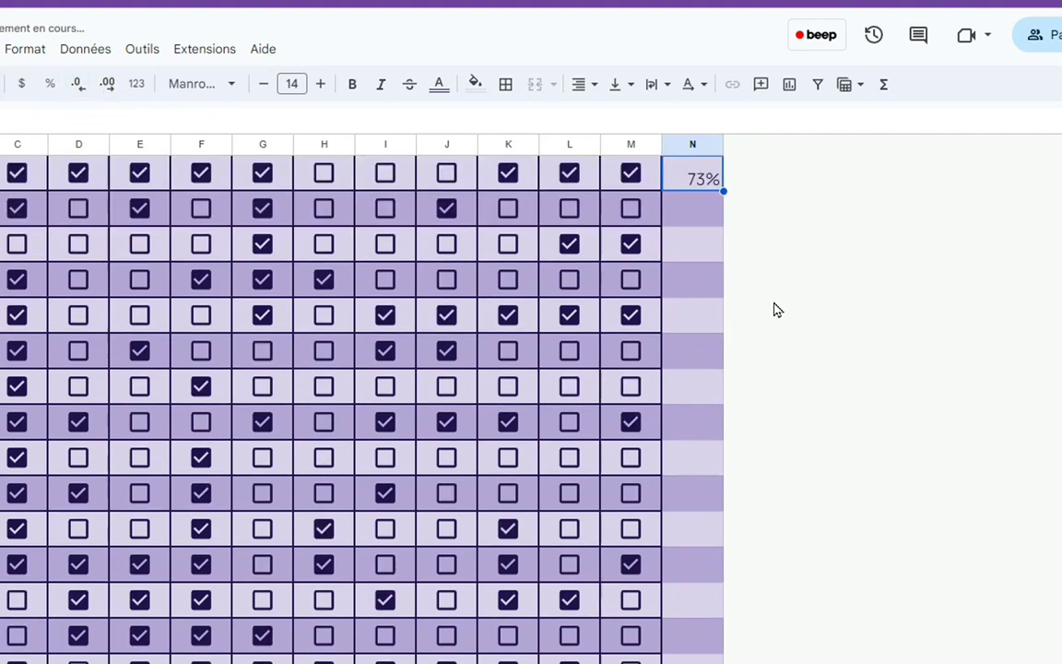
pyautogui.moveTo(723, 190)
pyautogui.mouseDown()
pyautogui.moveTo(728, 659)
pyautogui.moveTo(705, 552)
pyautogui.mouseUp()
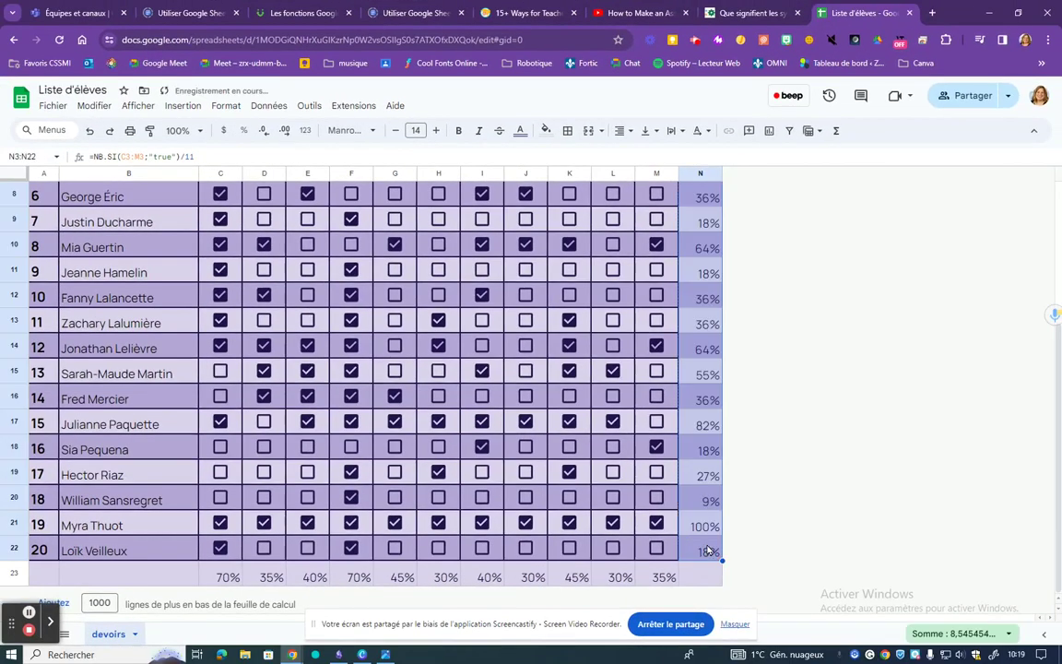
pyautogui.scroll(5, 794, 510)
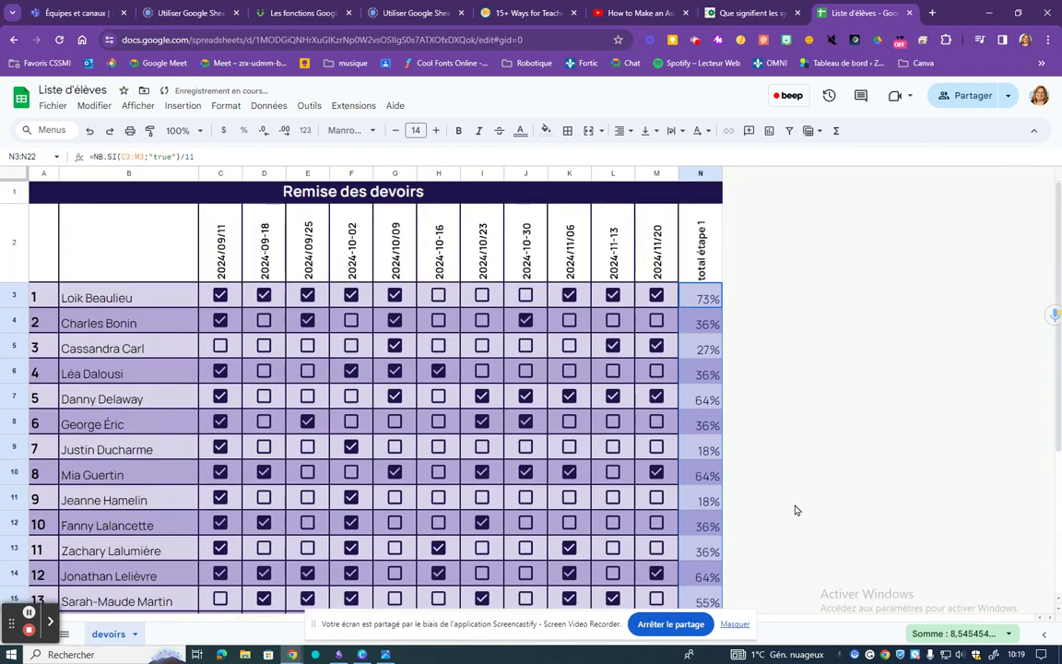